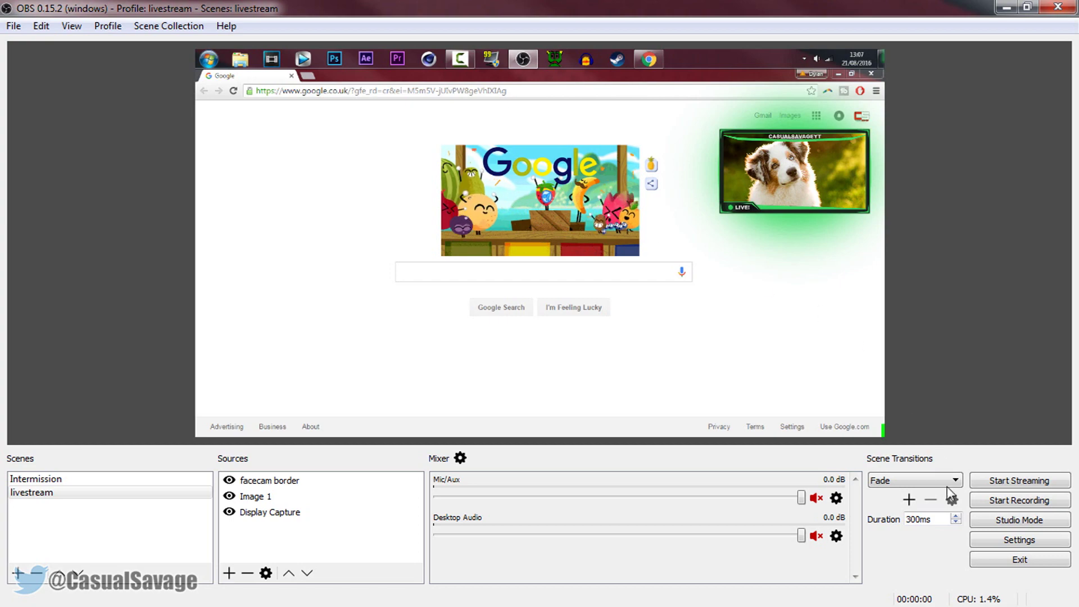
# - Set OBS's stream service to Twitch on the EU: London, UK server, ready for the stream key
pyautogui.click(982, 541)
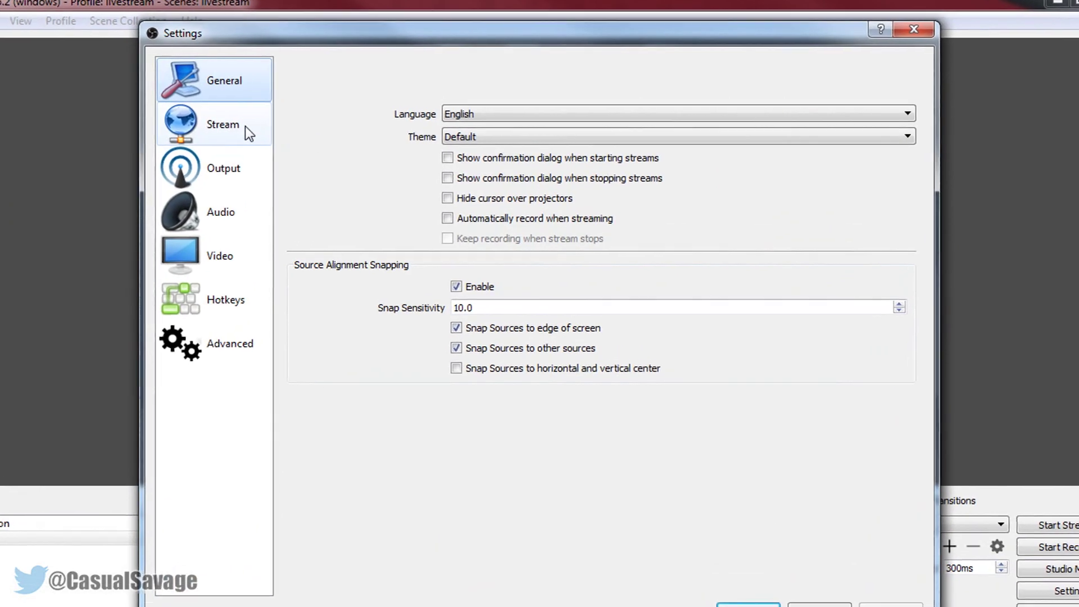
pyautogui.click(264, 119)
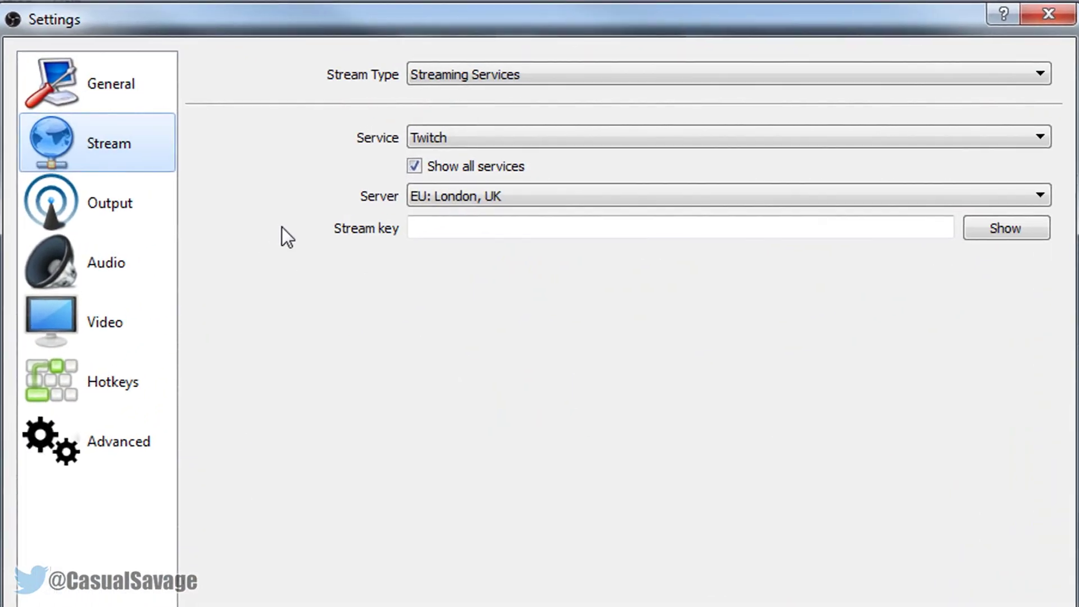
pyautogui.click(463, 133)
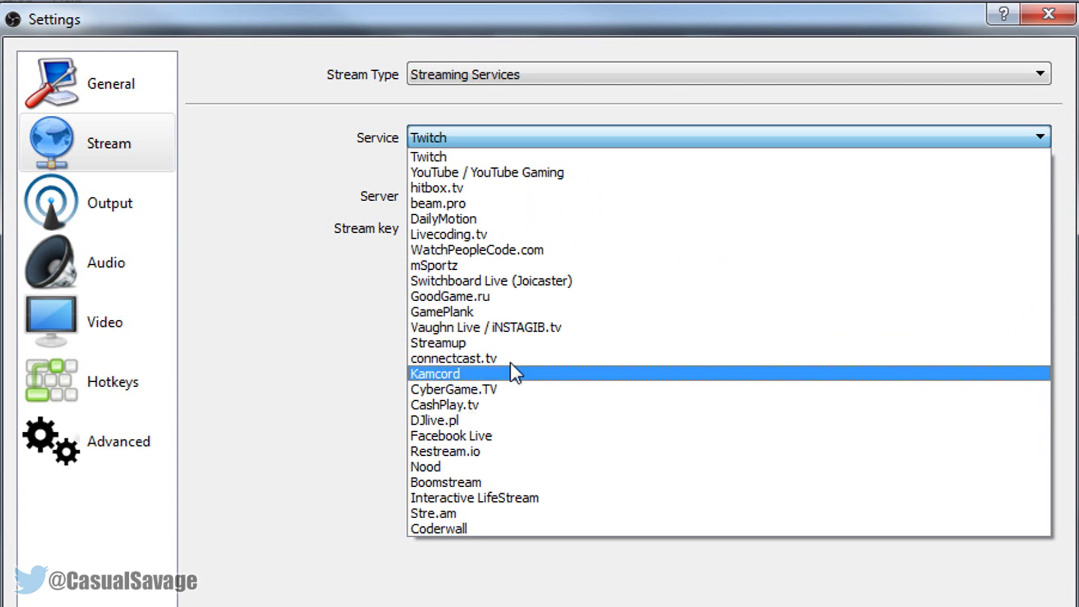
pyautogui.click(424, 158)
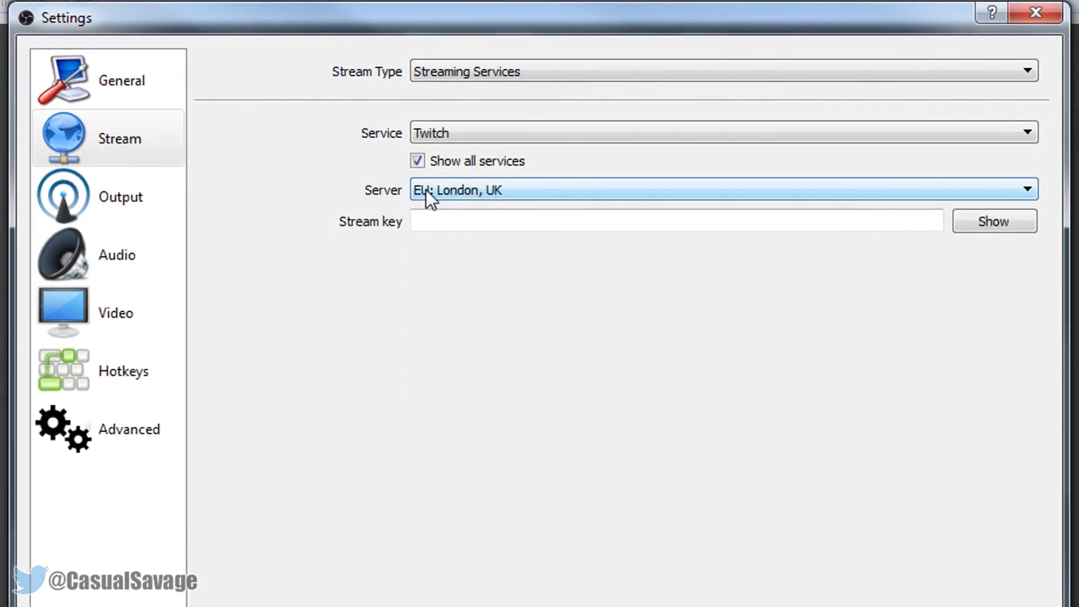
pyautogui.click(454, 190)
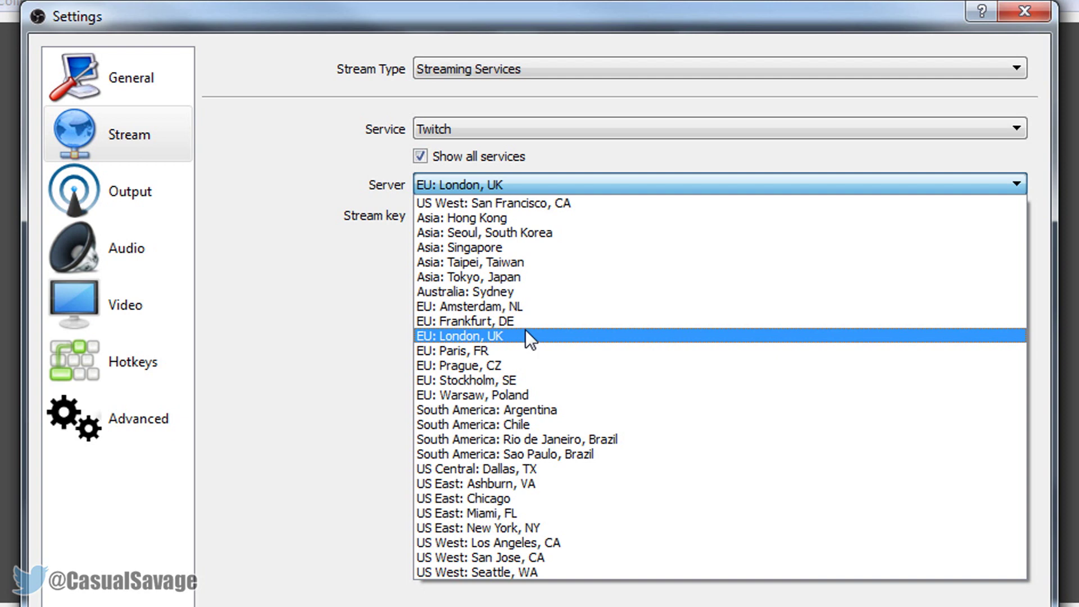
pyautogui.click(473, 336)
pyautogui.click(443, 231)
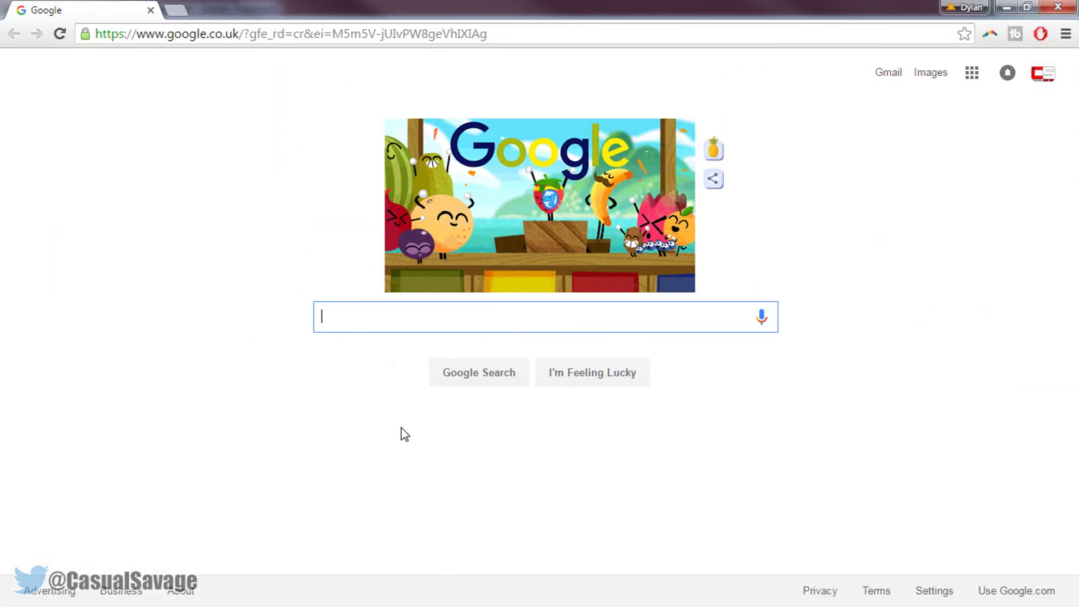
# - Search Google for 'twitch' to reach twitch.tv
pyautogui.write('twit')
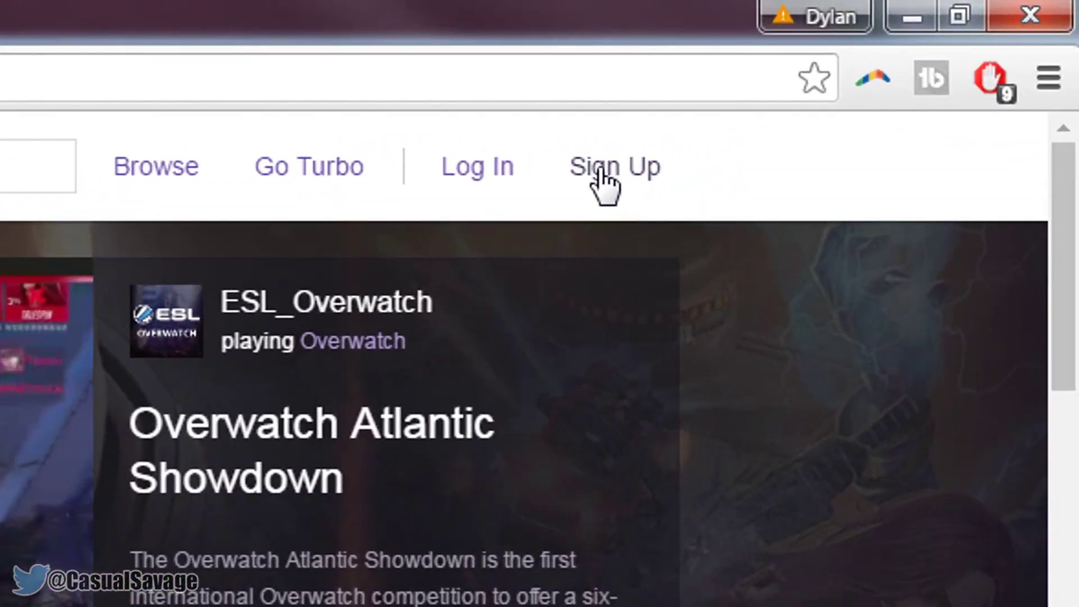
# - Start a Twitch sign-up with a new username, replacing the rejected one, and a password
pyautogui.click(672, 148)
pyautogui.click(613, 205)
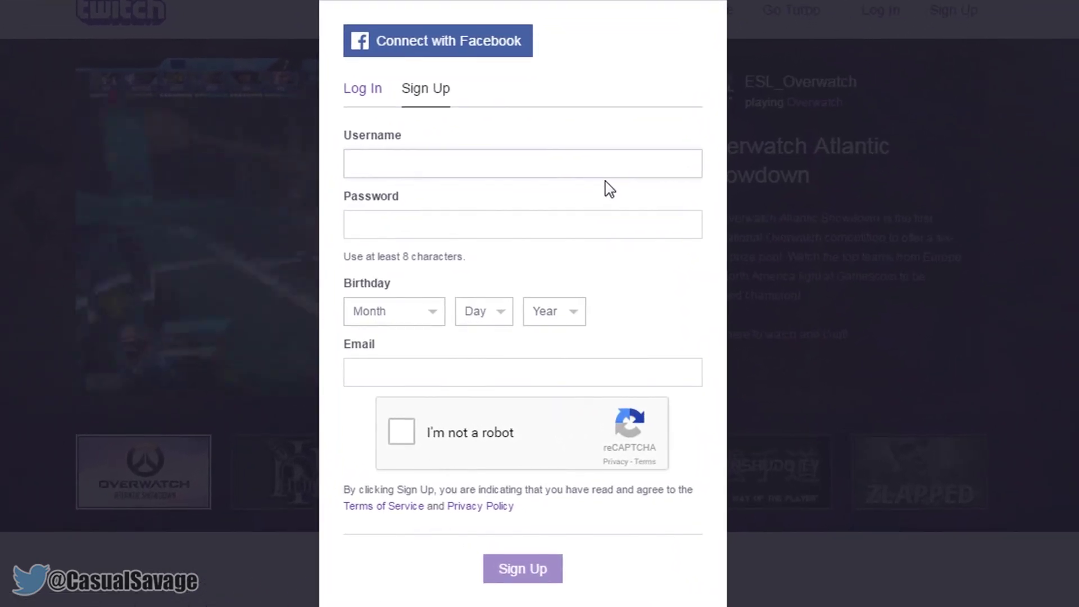
pyautogui.write('hvhvuhb lbhjkj lk')
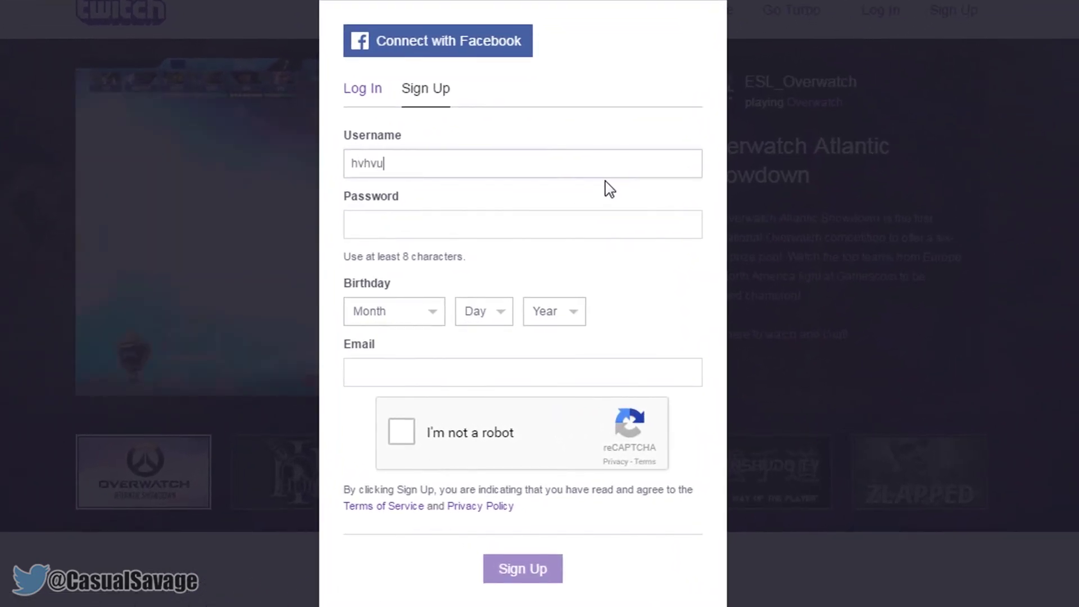
pyautogui.tripleClick(451, 162)
pyautogui.write('nbhjgyugujkn')
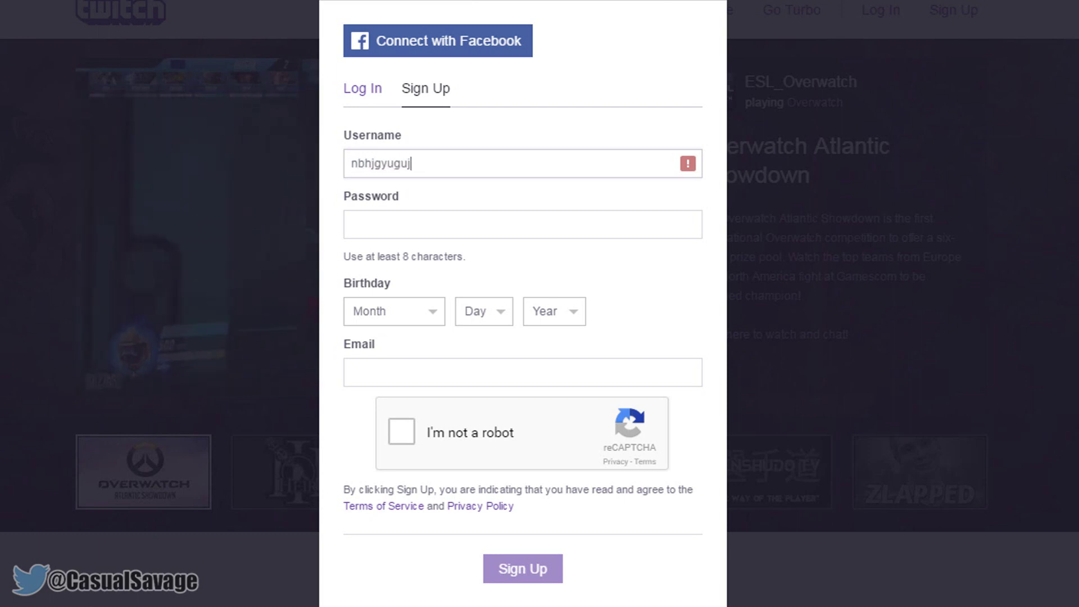
pyautogui.click(399, 231)
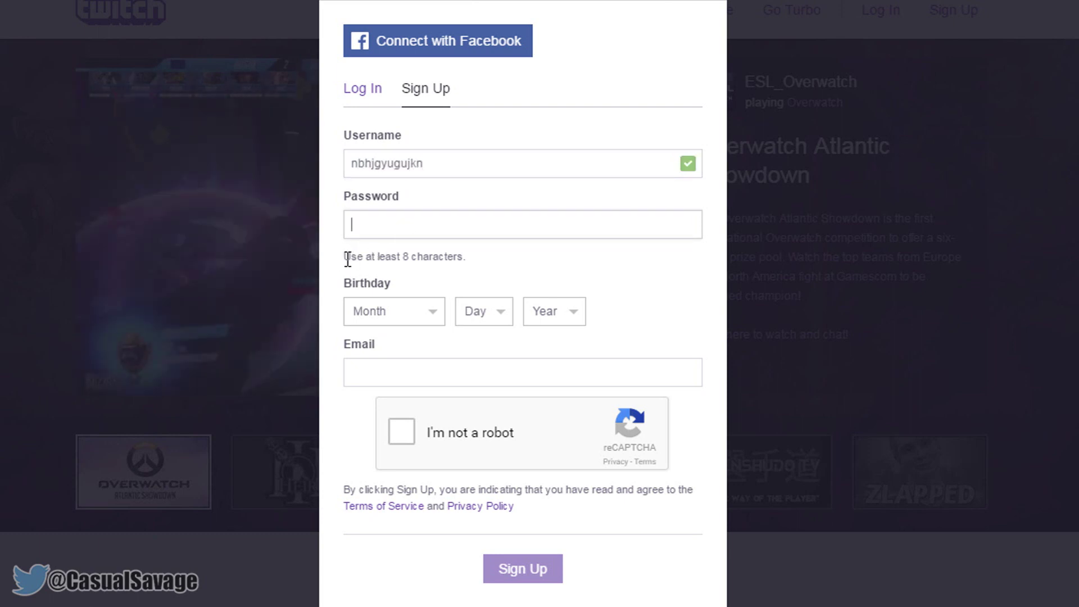
pyautogui.write('••••••••••••')
# - Set the sign-up birthday to April 6, 1917
pyautogui.click(430, 314)
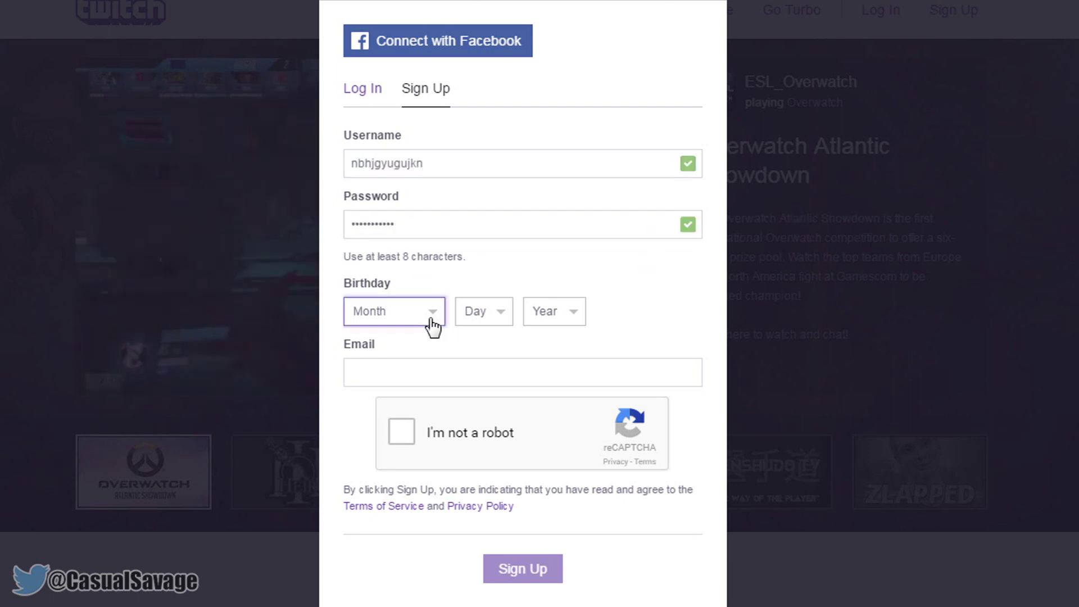
pyautogui.click(388, 397)
pyautogui.click(498, 315)
pyautogui.click(478, 430)
pyautogui.click(559, 311)
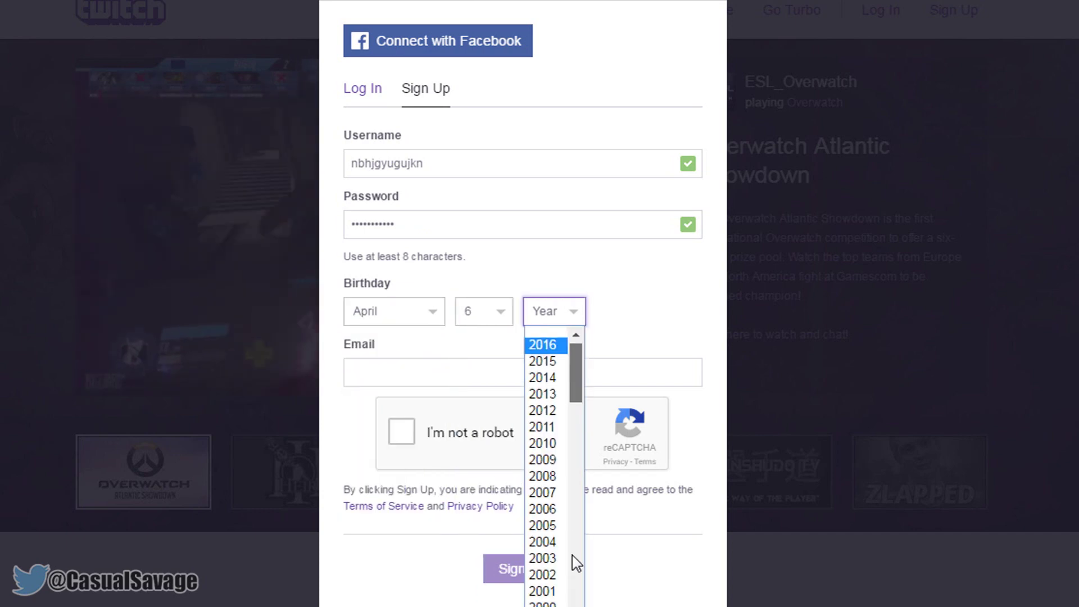
pyautogui.scroll(-20, 571, 562)
pyautogui.click(542, 596)
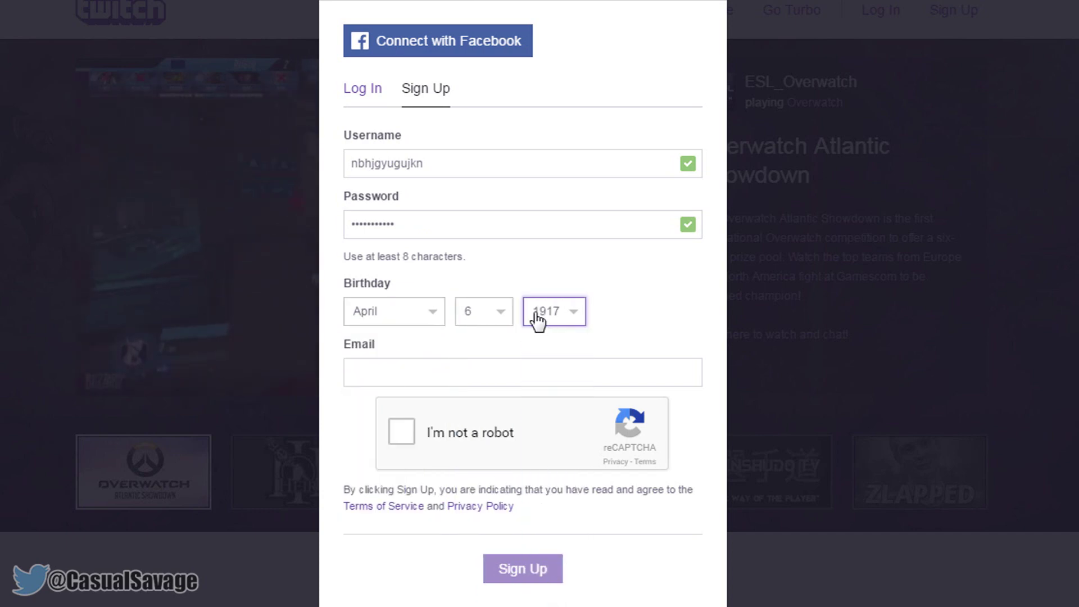
# - Enter the e-mail address, pass the not-a-robot check and submit the registration
pyautogui.click(409, 365)
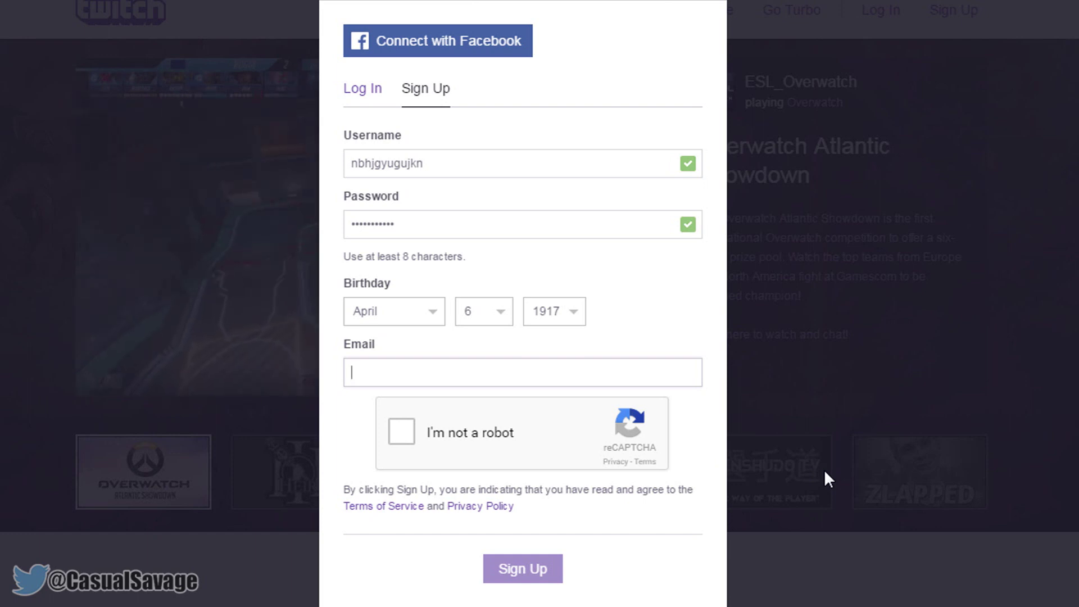
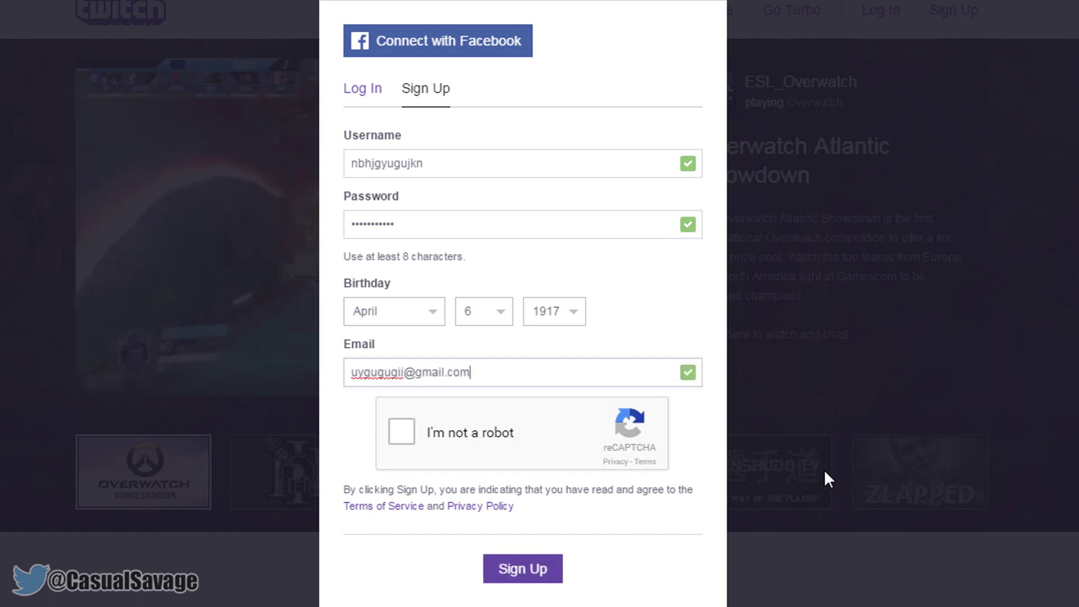
pyautogui.click(397, 434)
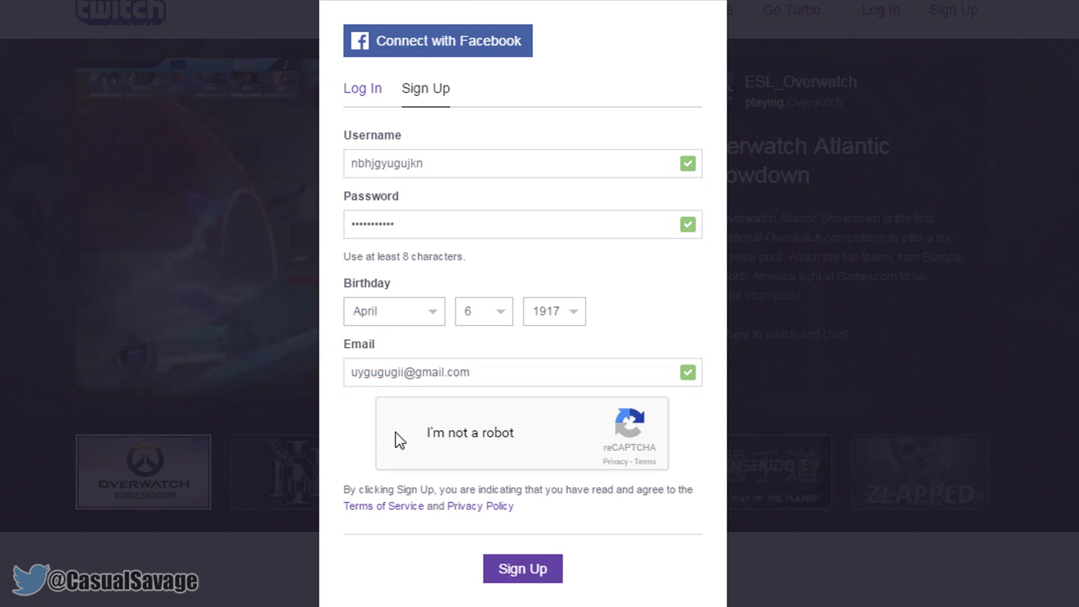
pyautogui.click(524, 571)
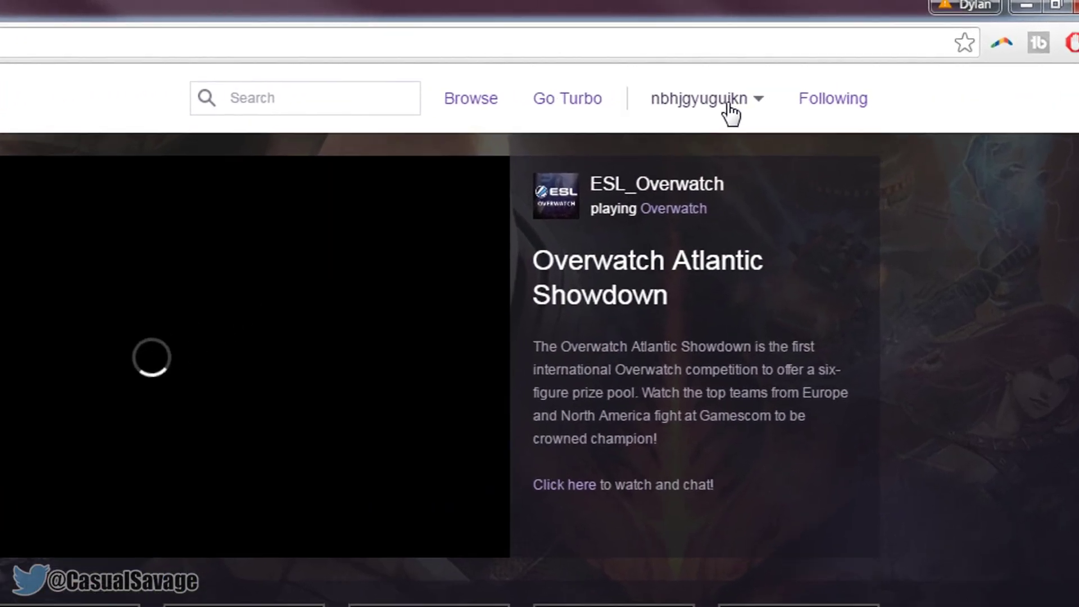
# - Reveal the stream key on the Twitch dashboard's Stream Key page and copy it
pyautogui.click(801, 77)
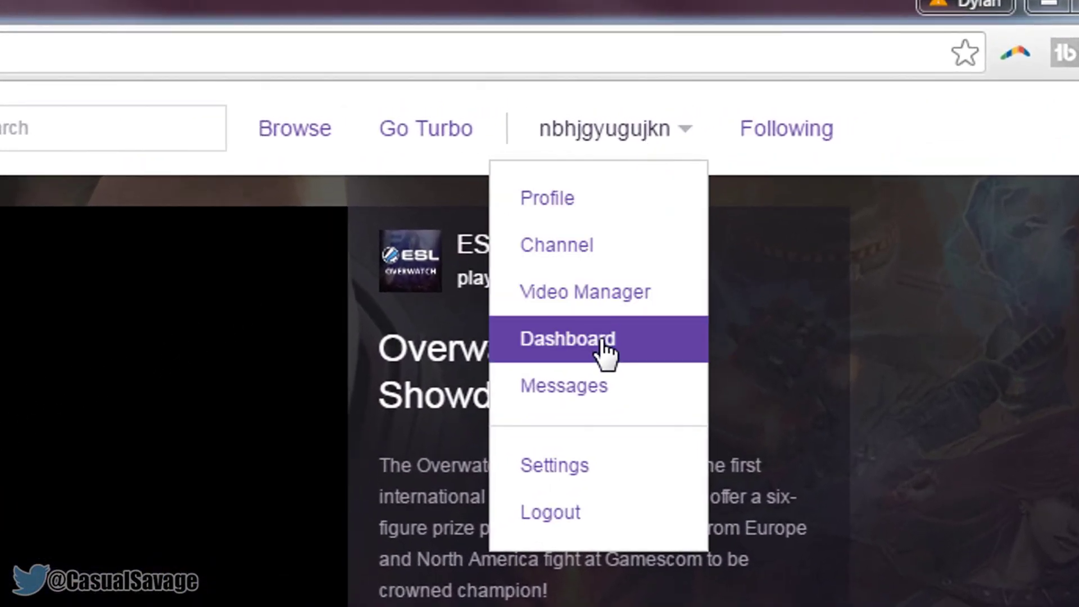
pyautogui.click(600, 340)
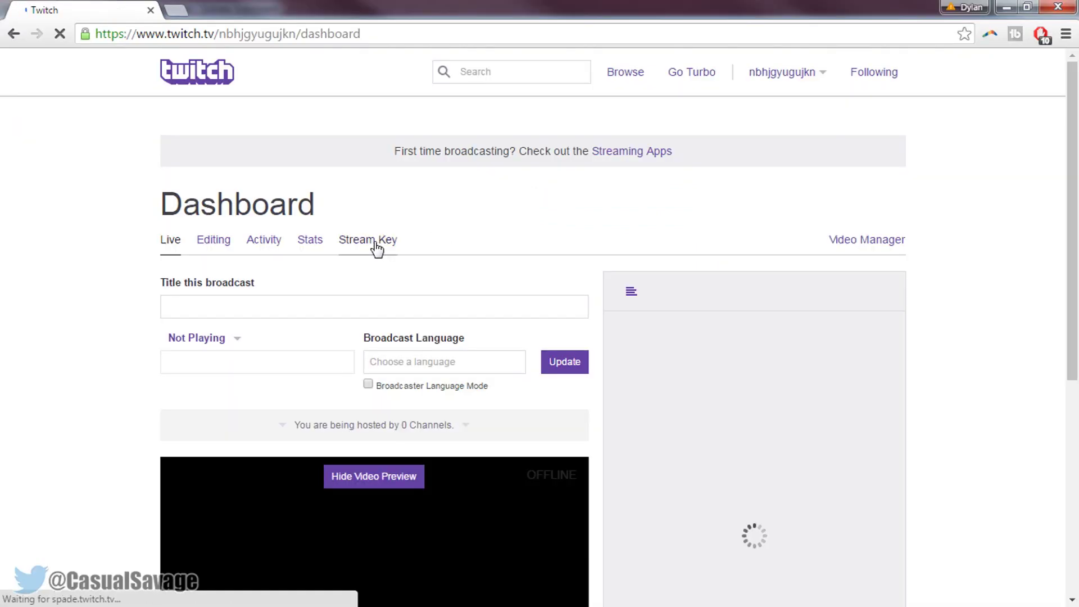
pyautogui.click(376, 242)
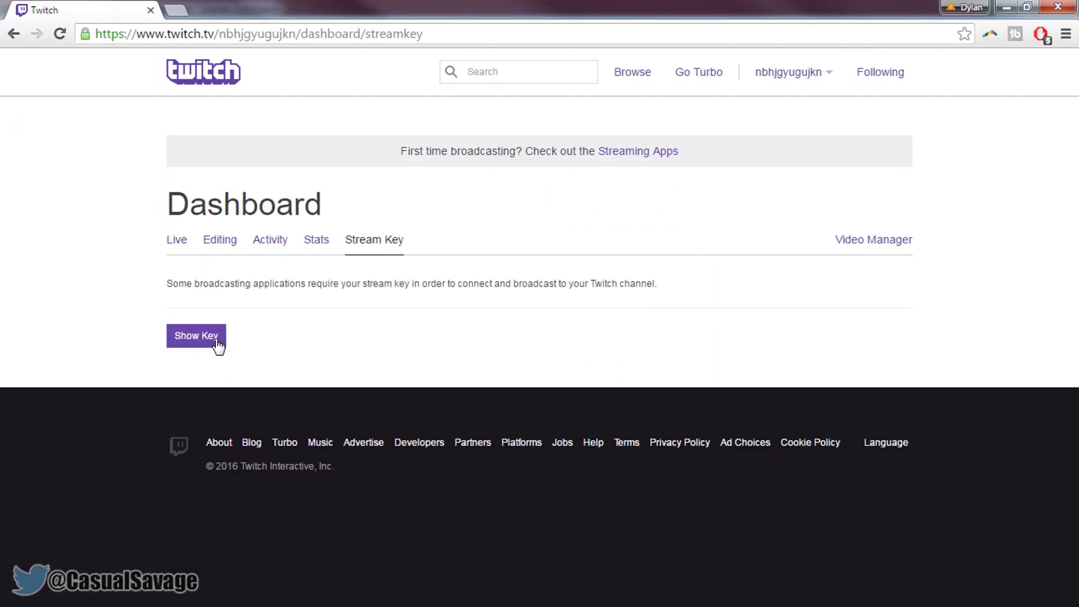
pyautogui.click(216, 345)
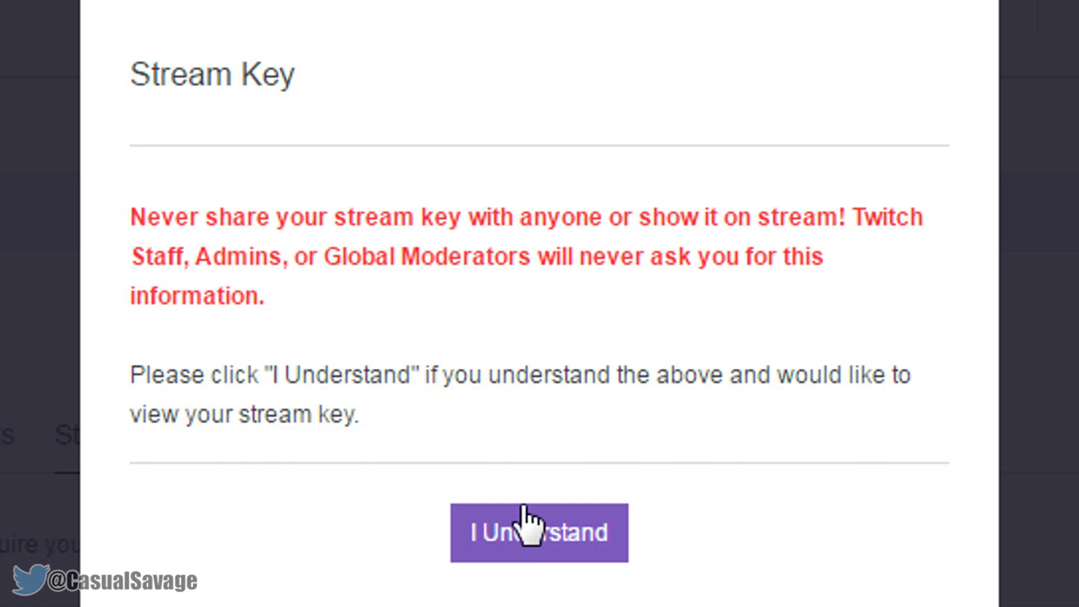
pyautogui.click(522, 521)
pyautogui.moveTo(826, 562); pyautogui.dragTo(159, 576)
pyautogui.rightClick(296, 530)
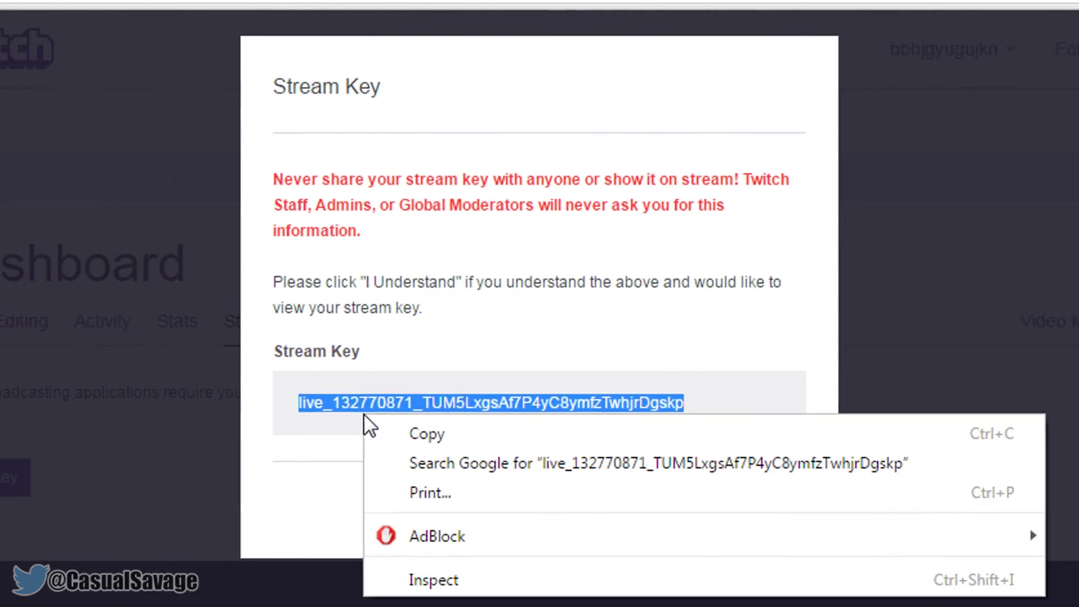
pyautogui.click(449, 365)
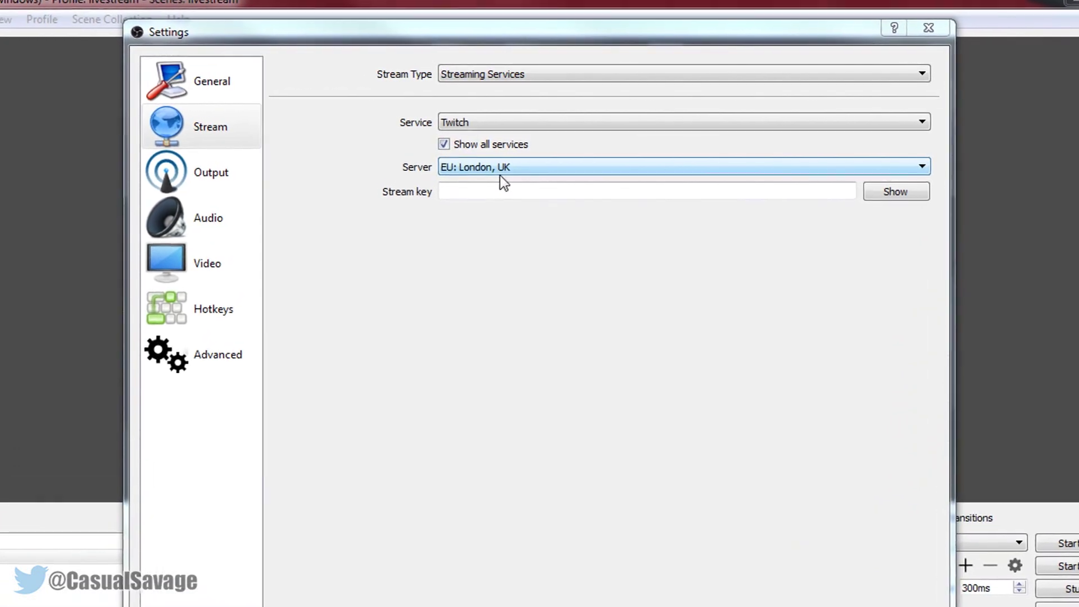
# - Paste the copied Twitch key into OBS's Stream key field and briefly show it to verify
pyautogui.click(524, 200)
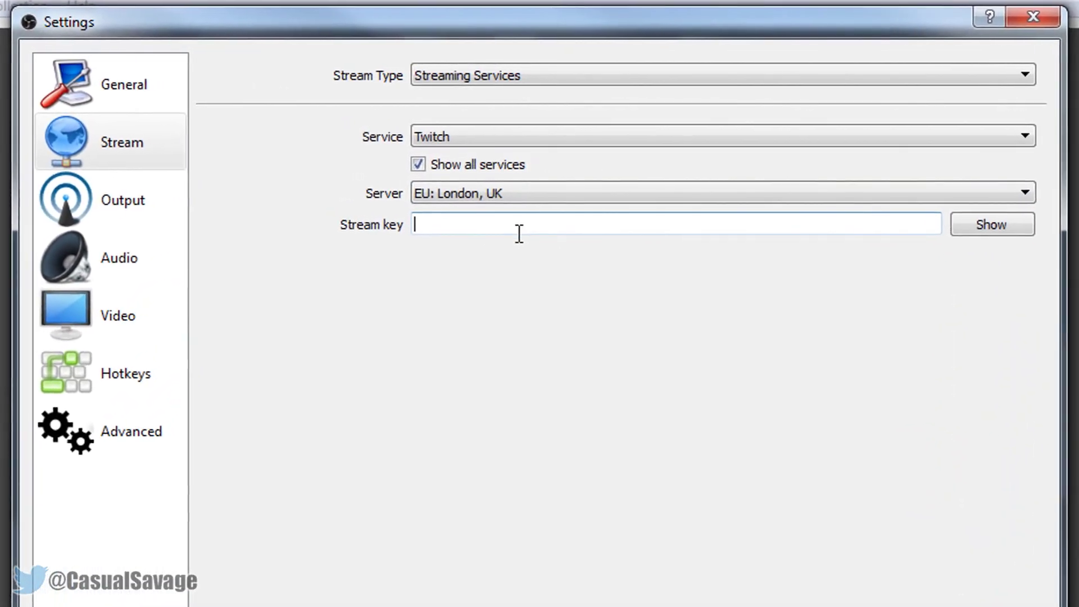
pyautogui.rightClick(528, 229)
pyautogui.click(627, 360)
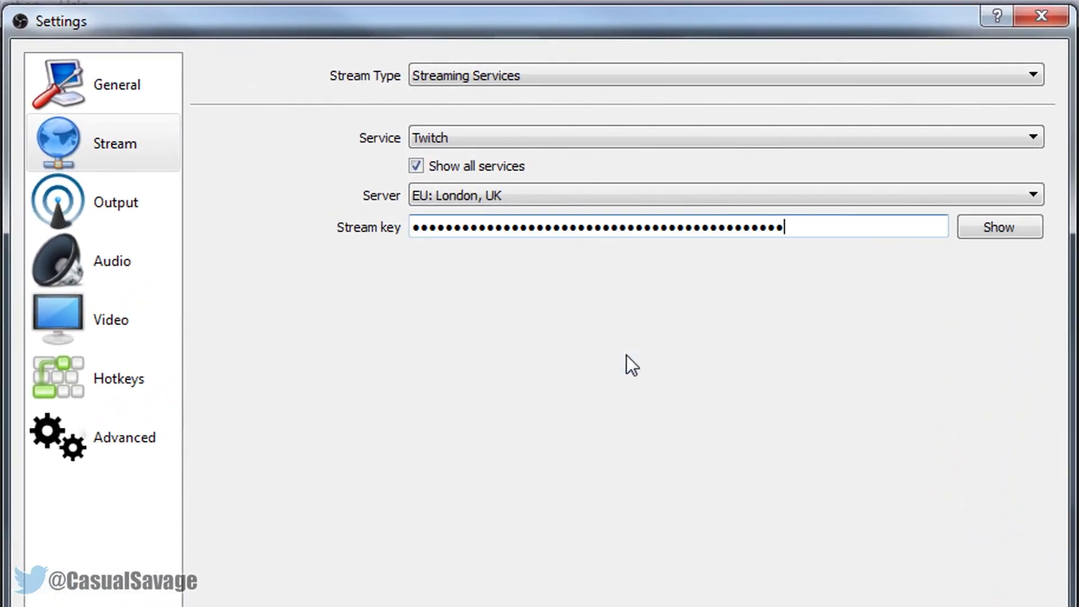
pyautogui.click(1000, 227)
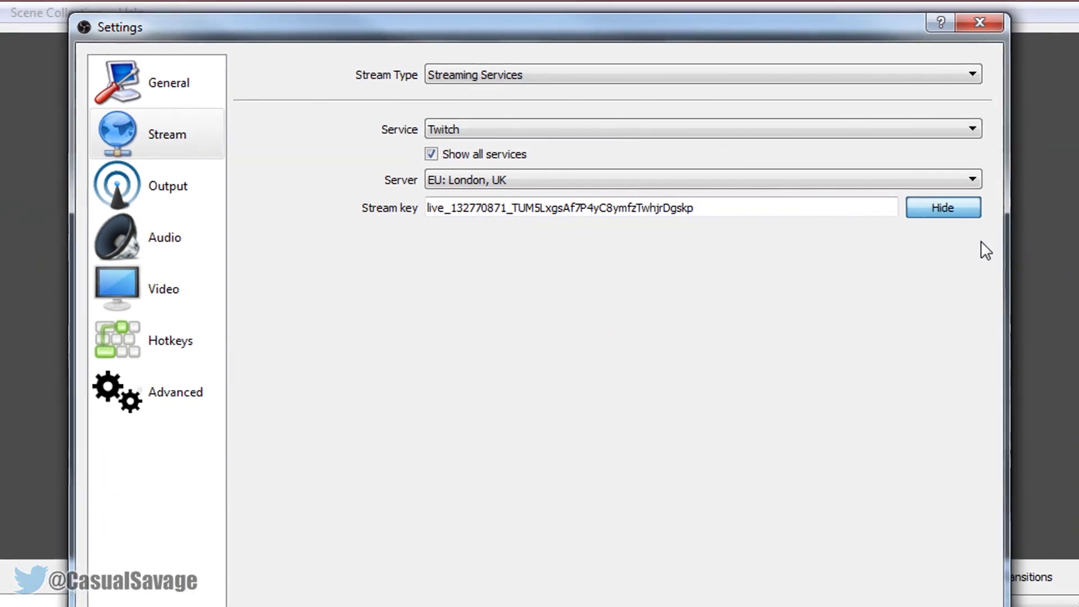
pyautogui.click(999, 227)
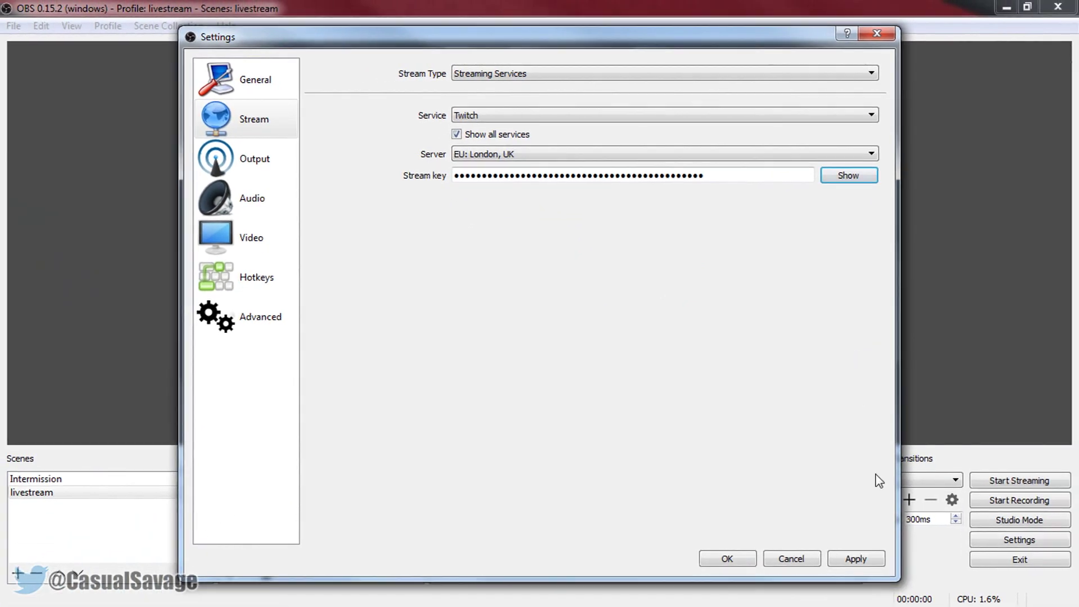
# - Apply and save the OBS stream settings, then return the browser to the Twitch home page
pyautogui.click(868, 559)
pyautogui.click(727, 559)
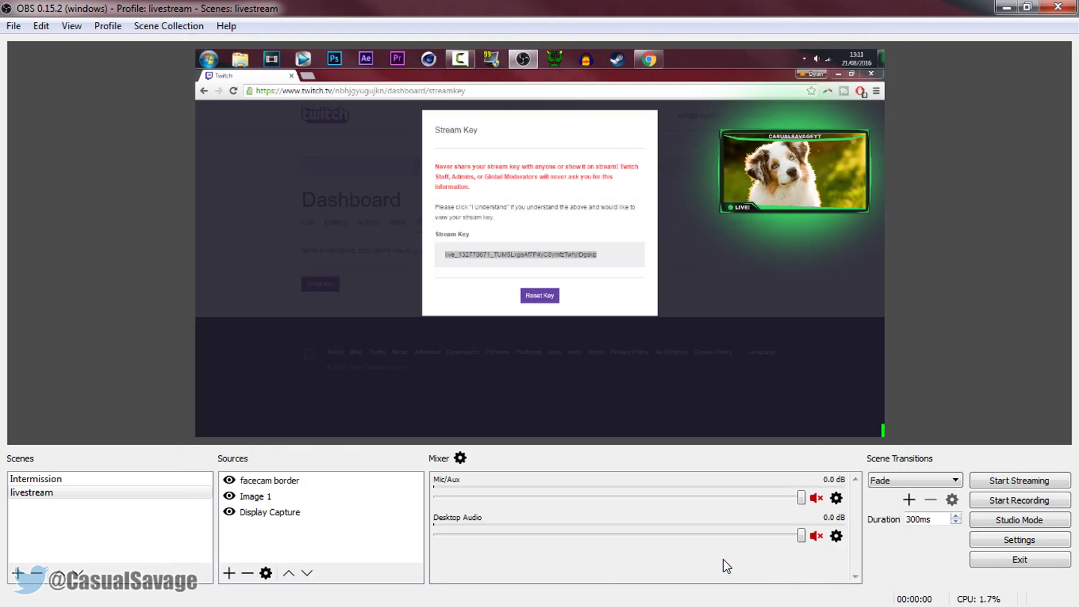
pyautogui.click(263, 182)
pyautogui.click(311, 119)
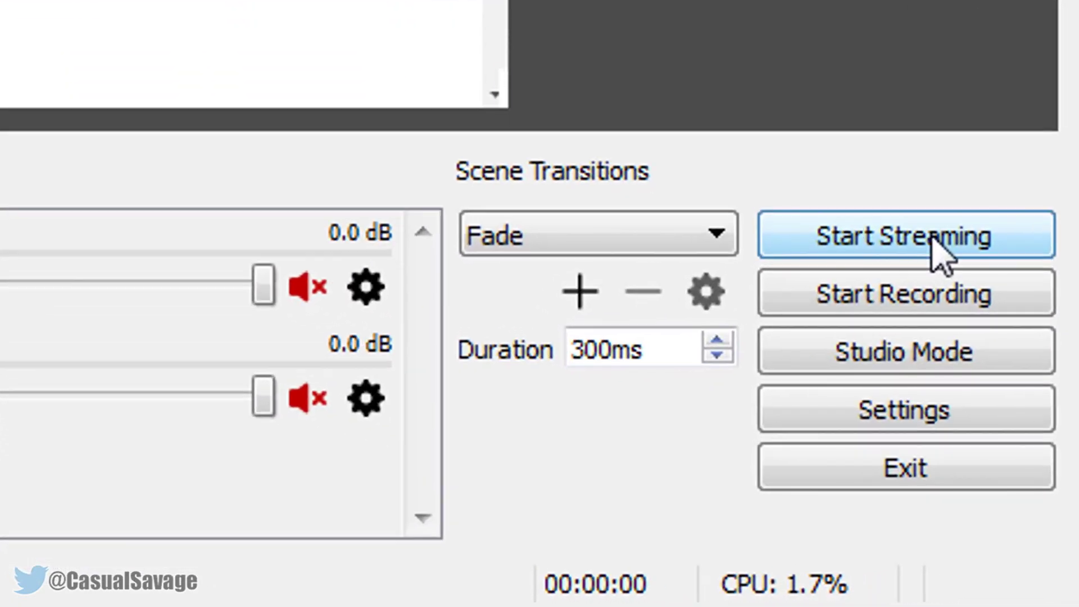
# - Go live from OBS and watch the broadcast on the Twitch channel page, dismissing the Malwarebytes popup
pyautogui.click(939, 254)
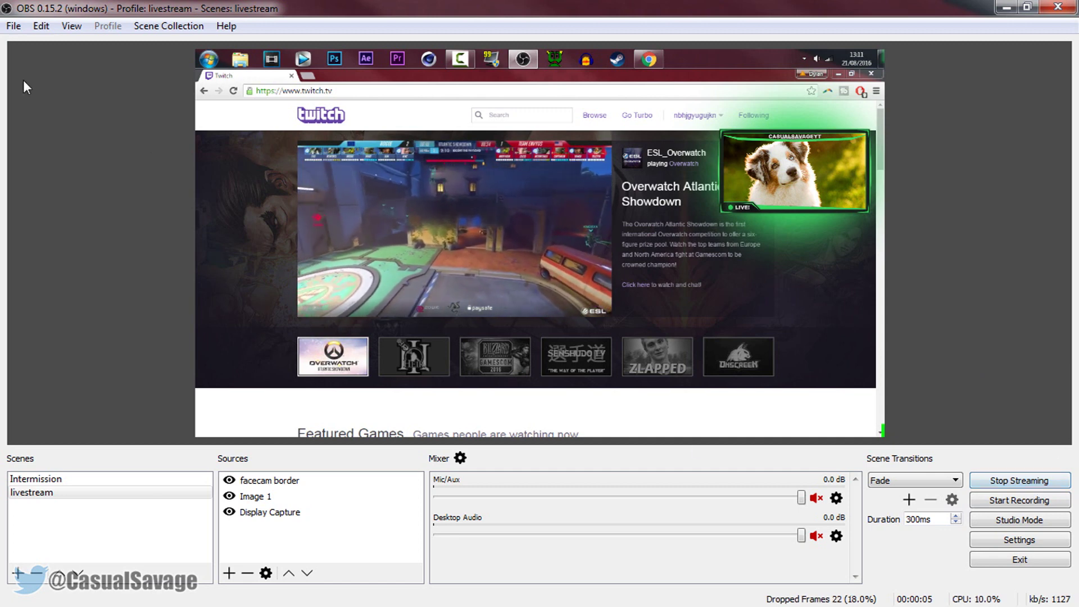
pyautogui.click(721, 116)
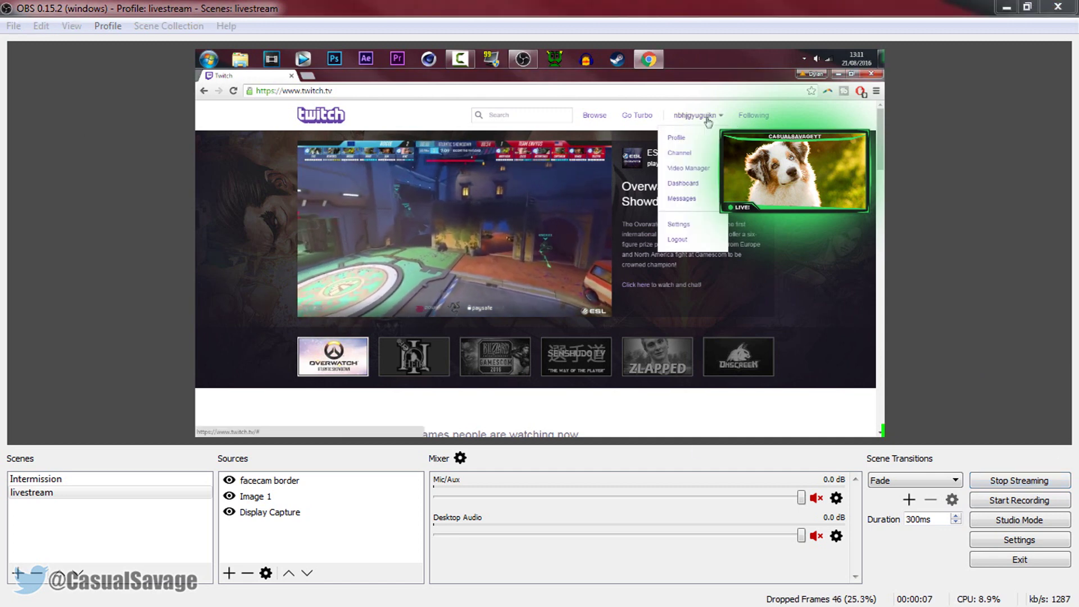
pyautogui.click(688, 154)
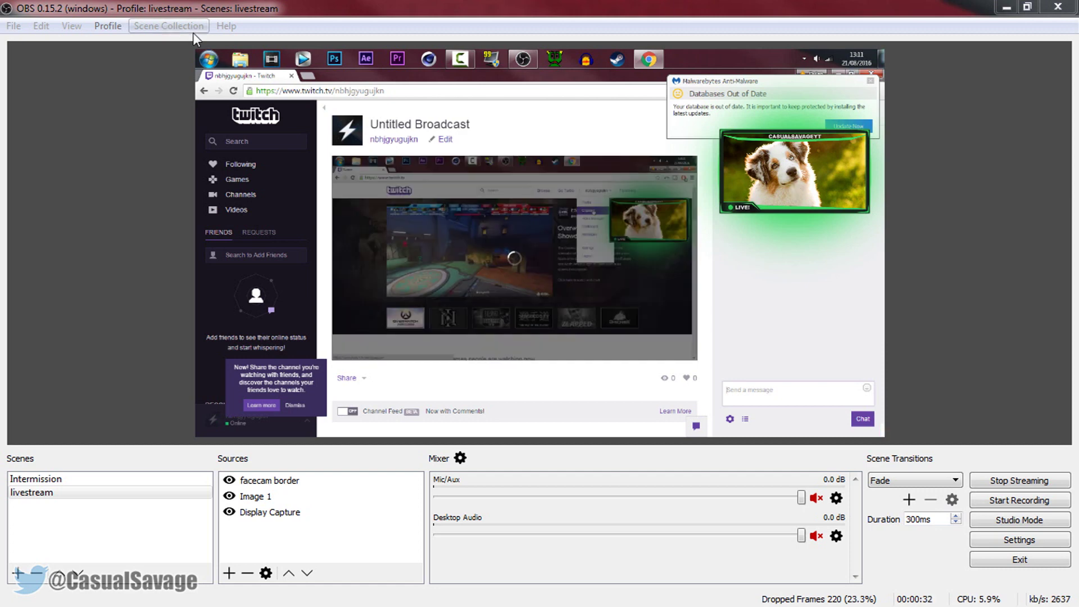
pyautogui.click(872, 81)
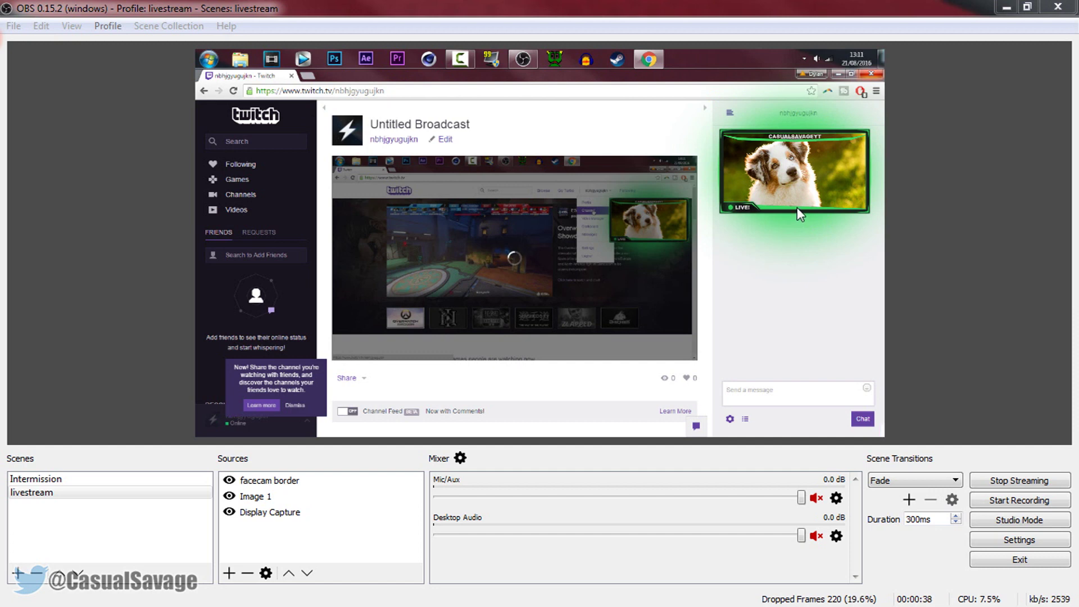
pyautogui.moveTo(458, 260)
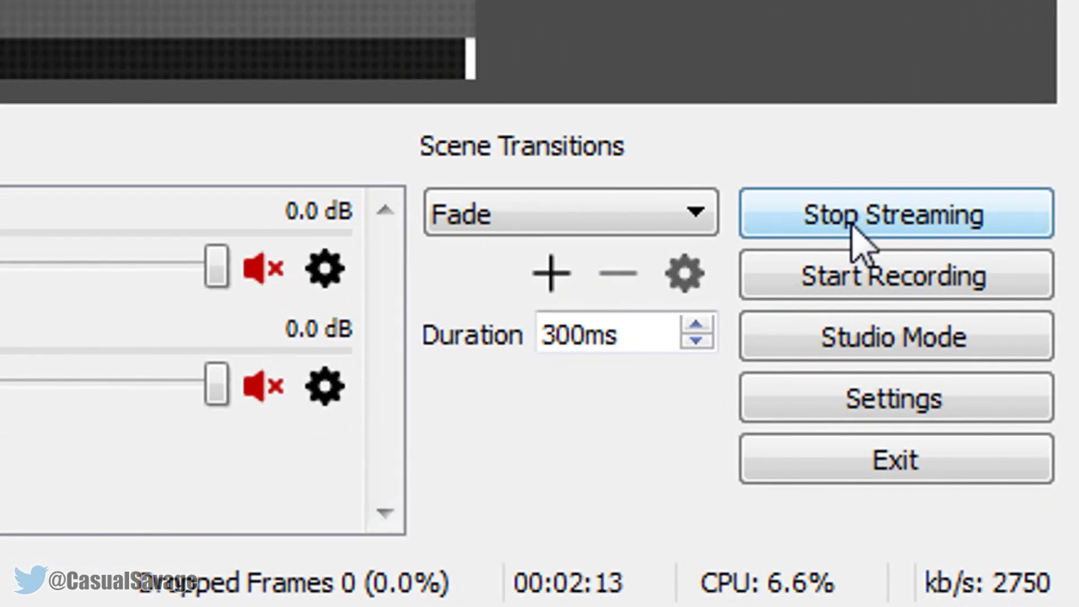
# - Stop the Twitch stream after about 2 minutes 15 seconds of airtime
pyautogui.click(876, 230)
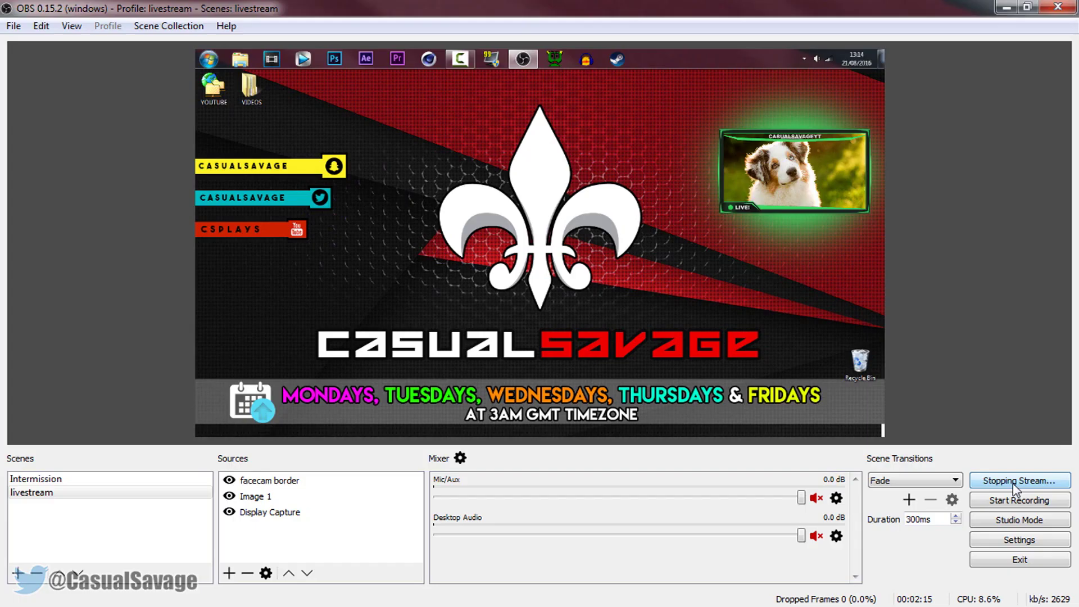